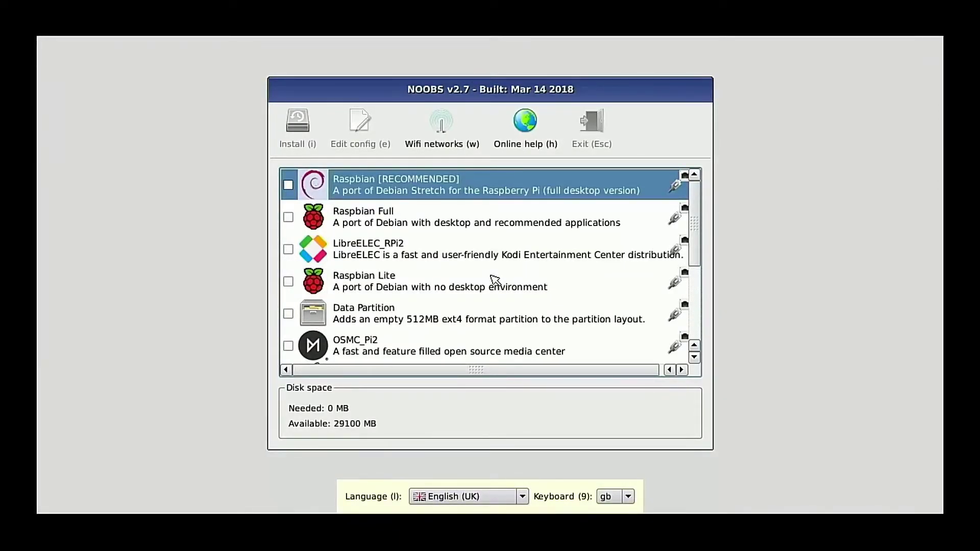
Tick Raspbian Lite in the NOOBS OS list, needing 1668 MB of 29100 MB.
key("Down")
key("Down")
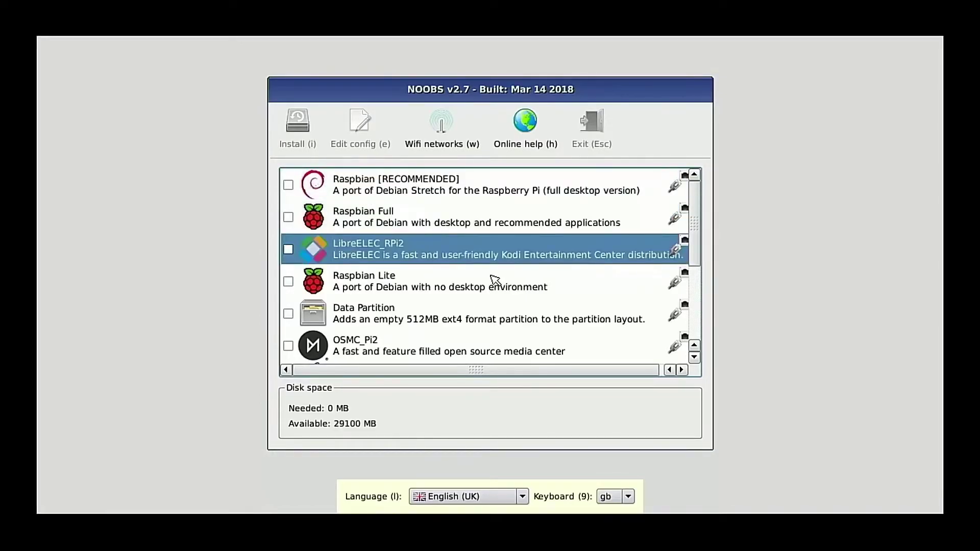
key("Up")
key("Up")
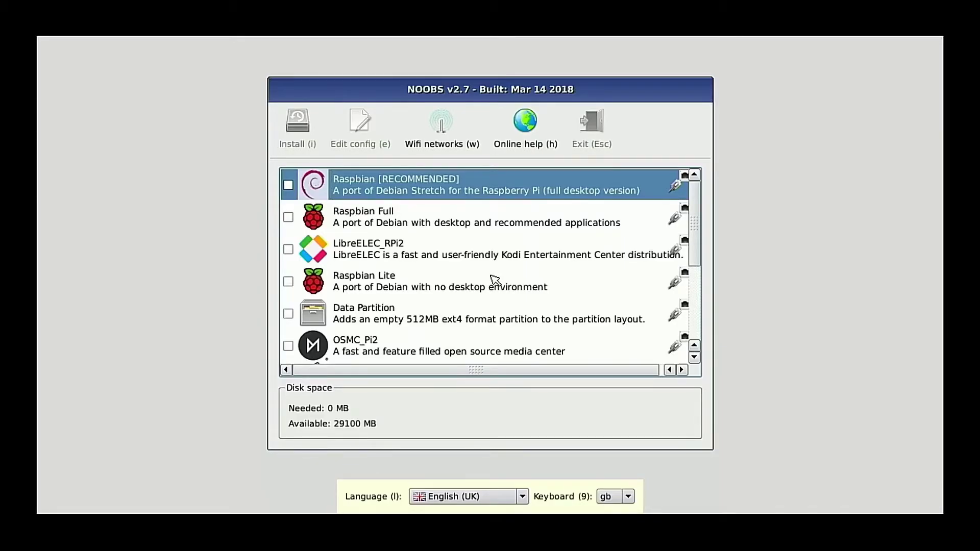
key("Down")
key("Down")
key("Down")
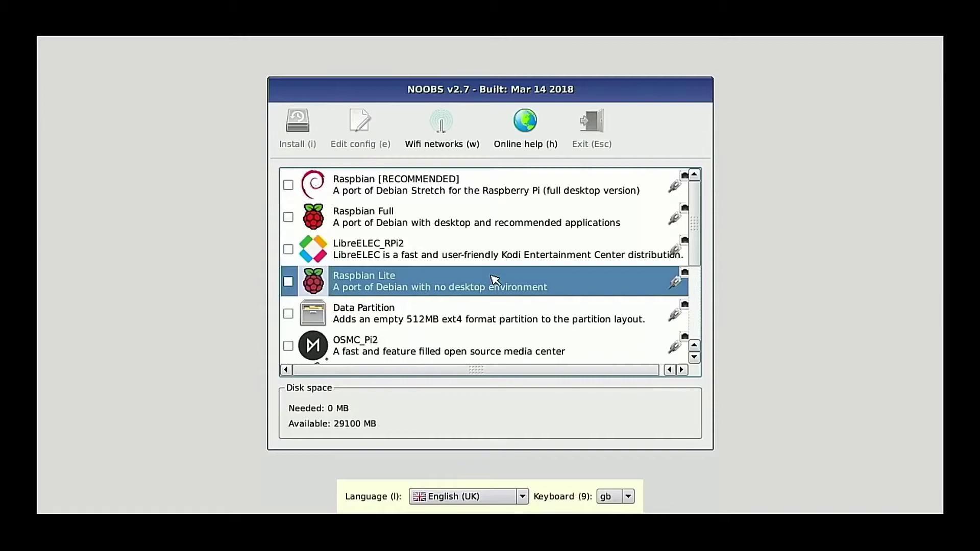
key("space")
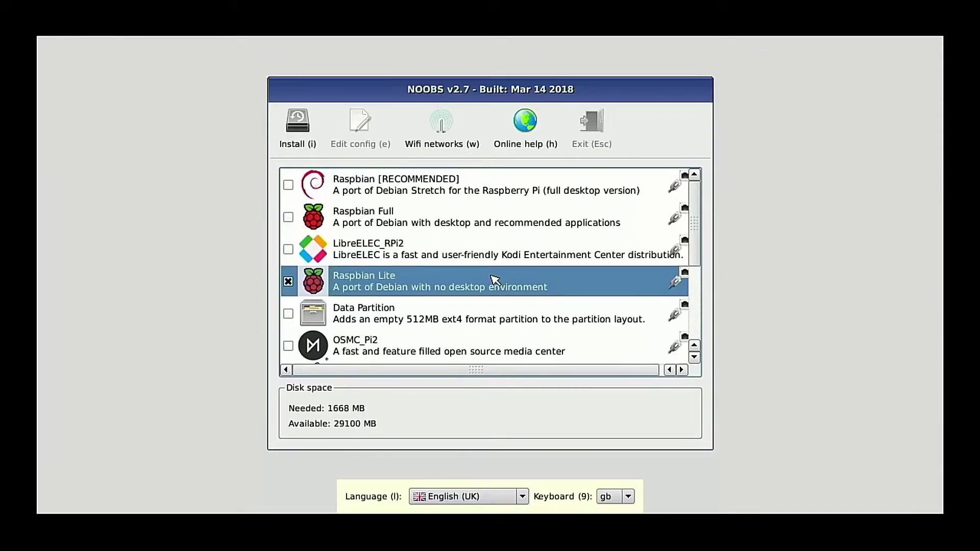
Install Raspbian Lite and accept the drive overwrite, waiting until NOOBS reports success.
key("i")
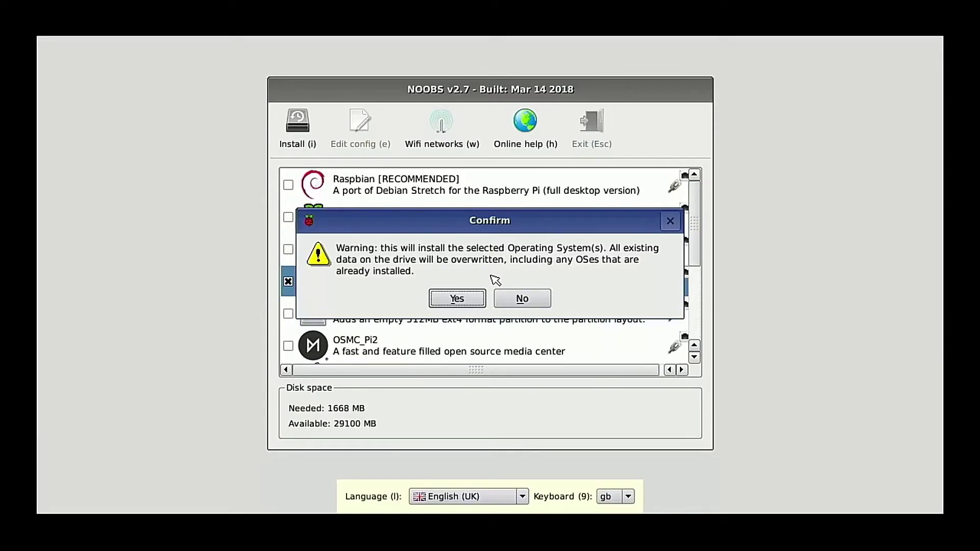
key("Return")
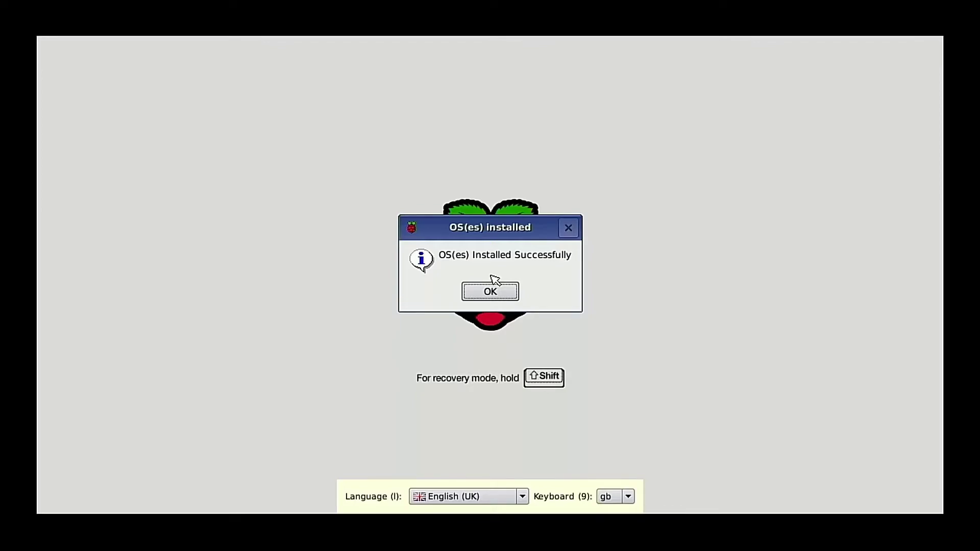
Dismiss the OS(es) Installed Successfully message so the Pi reboots to the Raspbian login.
key("Return")
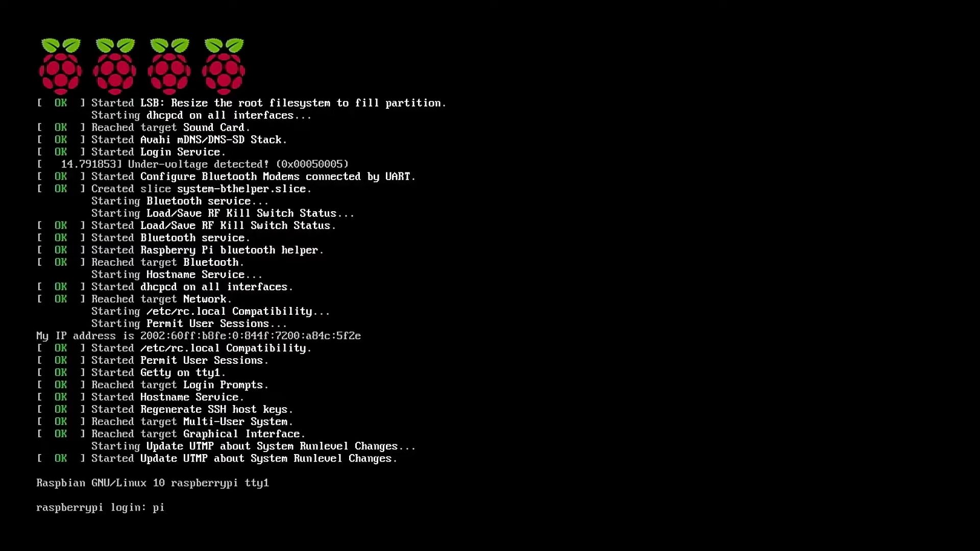
Log in as pi and run ifconfig to find the address 192.168.0.142.
key("Return")
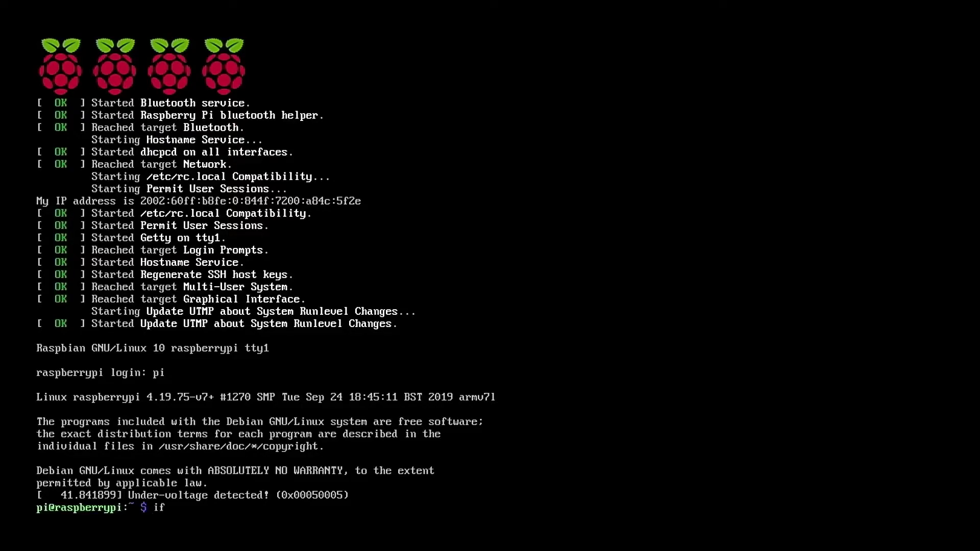
type("onfig")
key("Return")
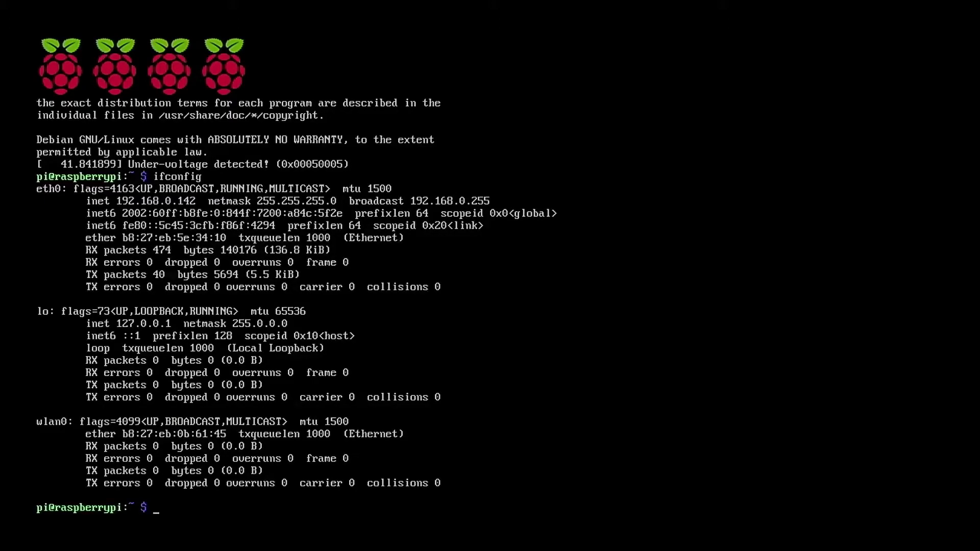
Try raspi-config, then enter sudo !! to rerun it with root rights.
type("pi-config")
key("Return")
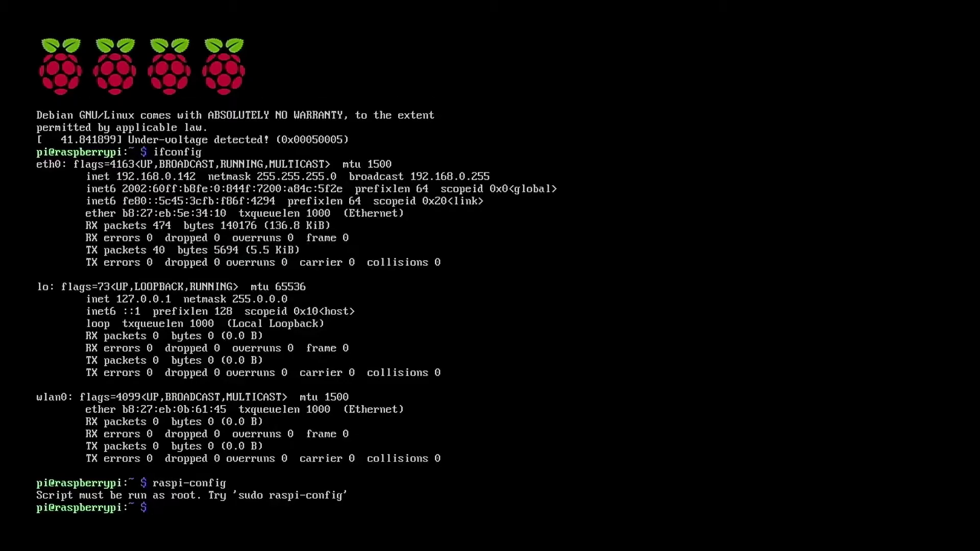
type("sudo !!")
Launch raspi-config as root and enable SSH under Interfacing Options > P2 SSH.
key("Return")
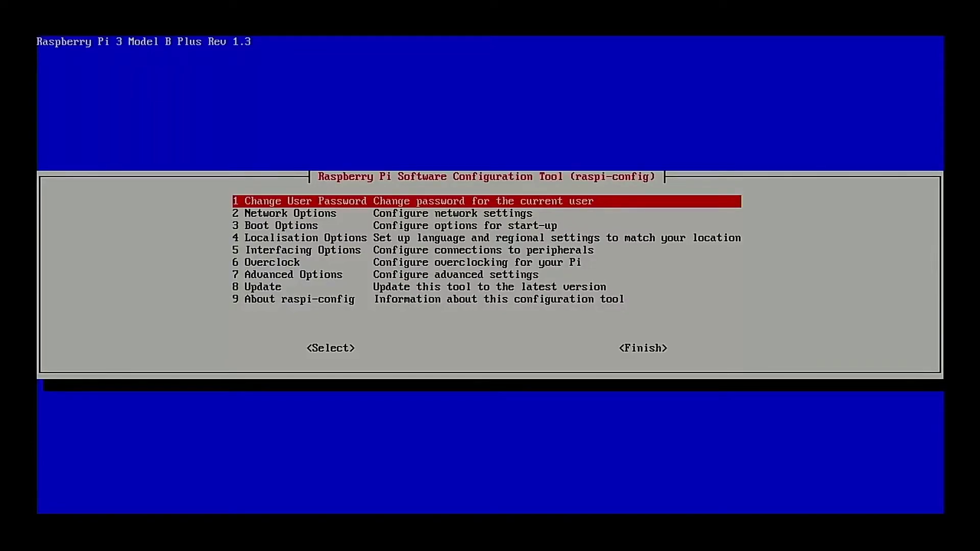
key("Down")
key("Down")
key("Down")
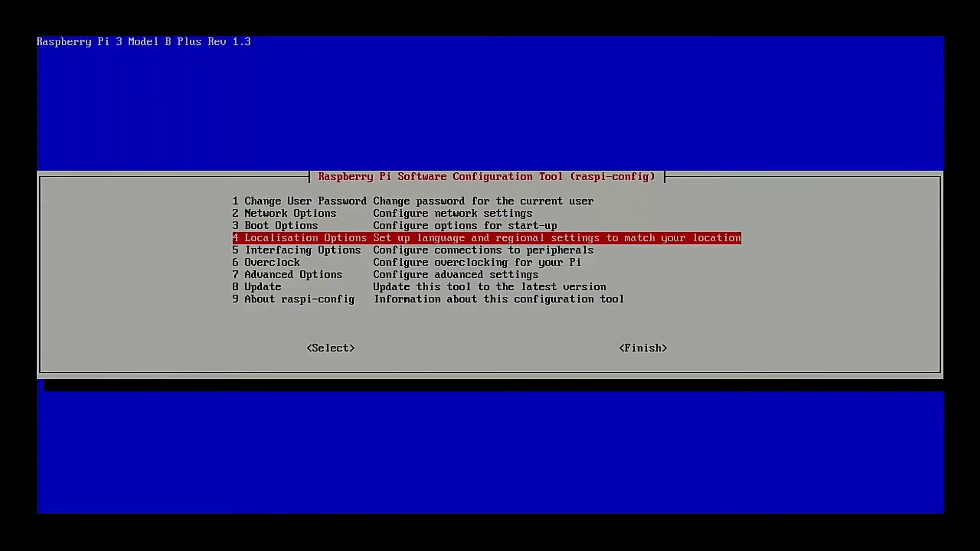
key("Down")
key("Return")
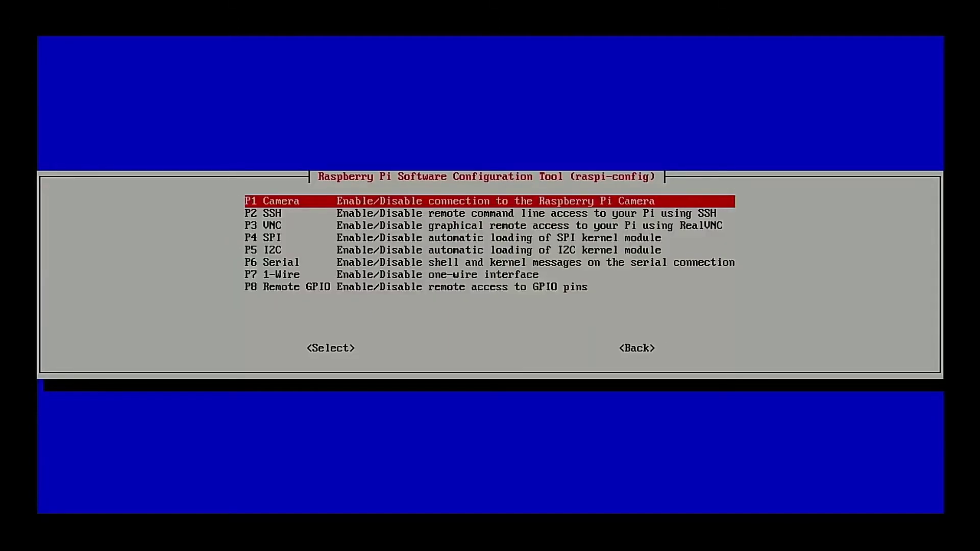
key("Down")
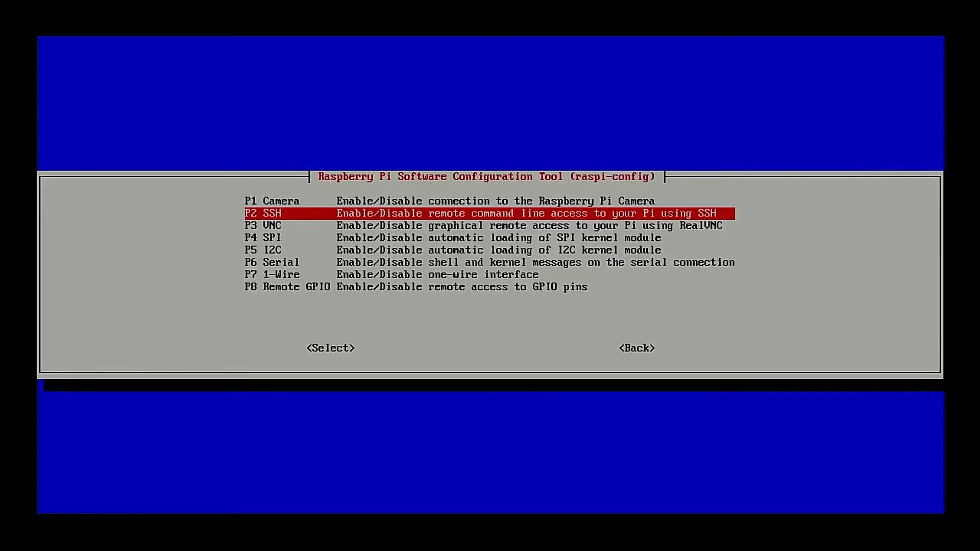
key("Return")
key("Left")
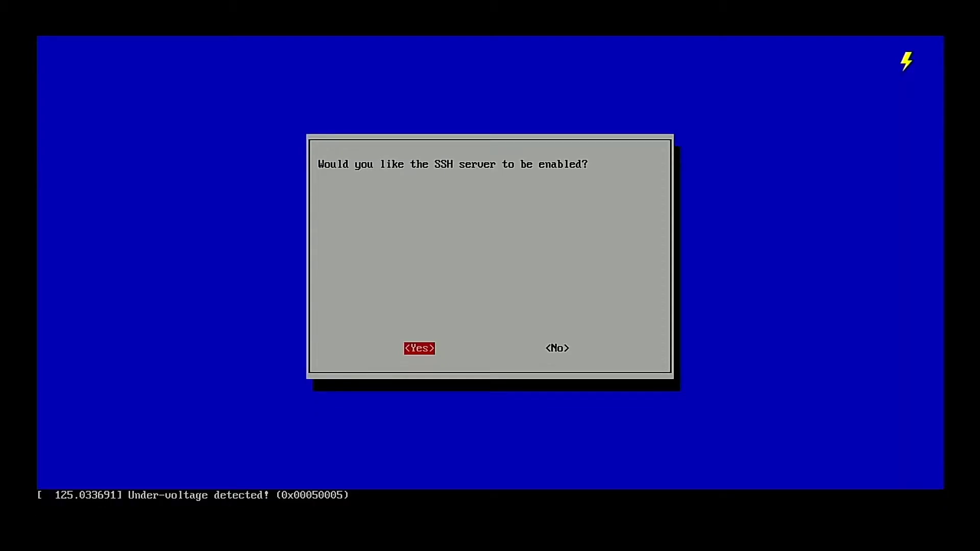
key("Return")
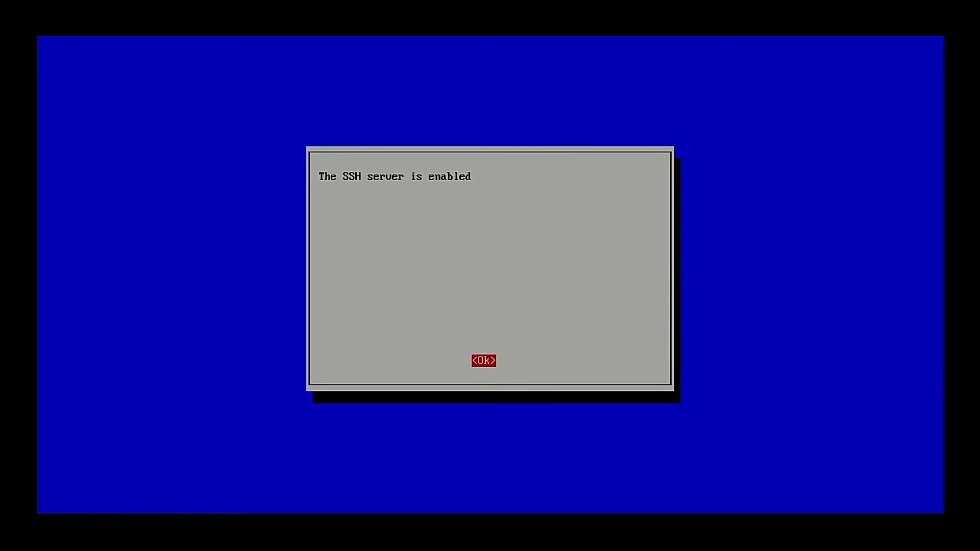
key("Return")
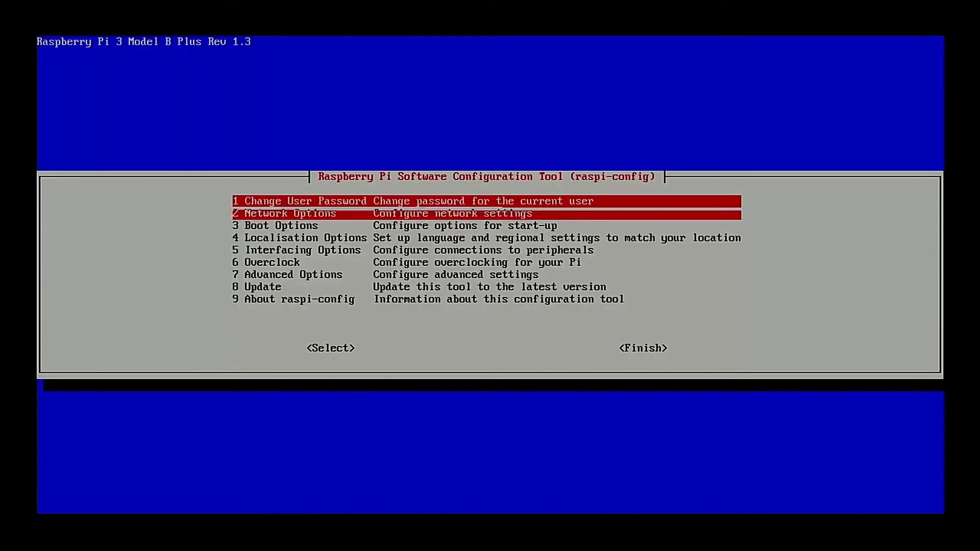
key("Down")
key("Down")
key("Down")
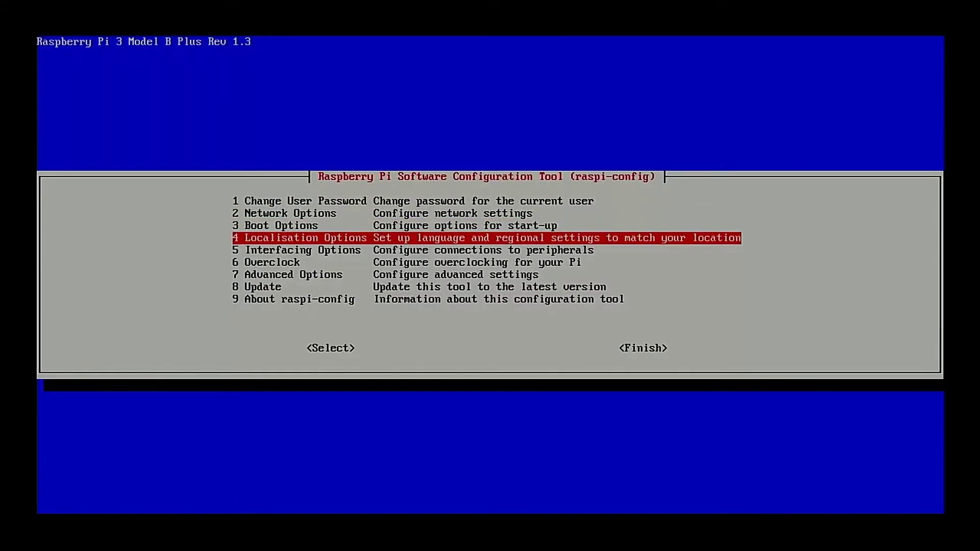
Start the keyboard layout setup and choose an Apple keyboard model.
key("Return")
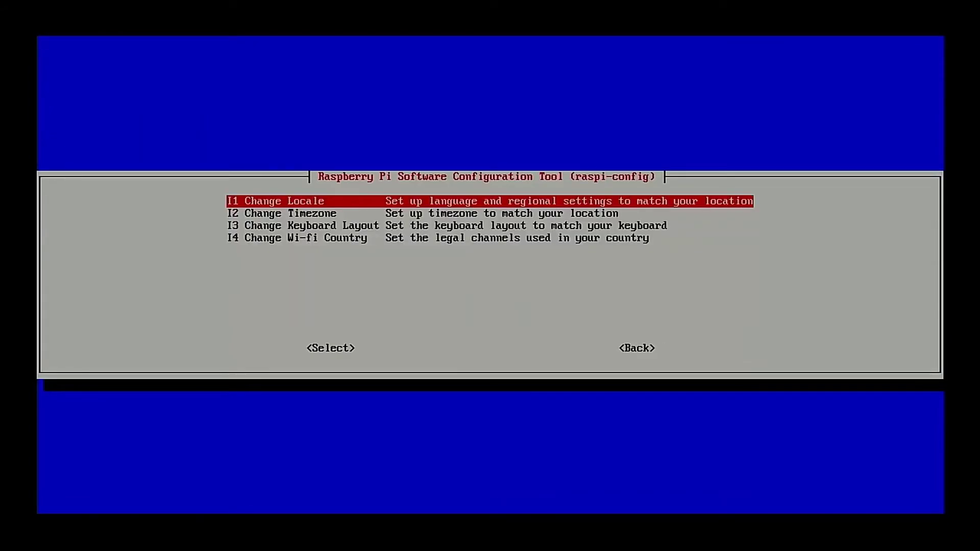
key("Down")
key("Down")
key("Return")
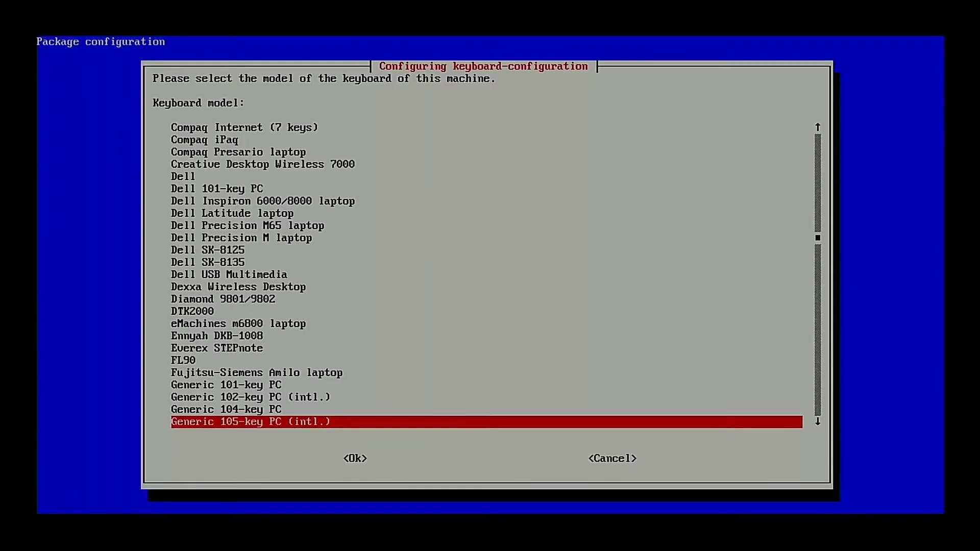
key("Page_Up")
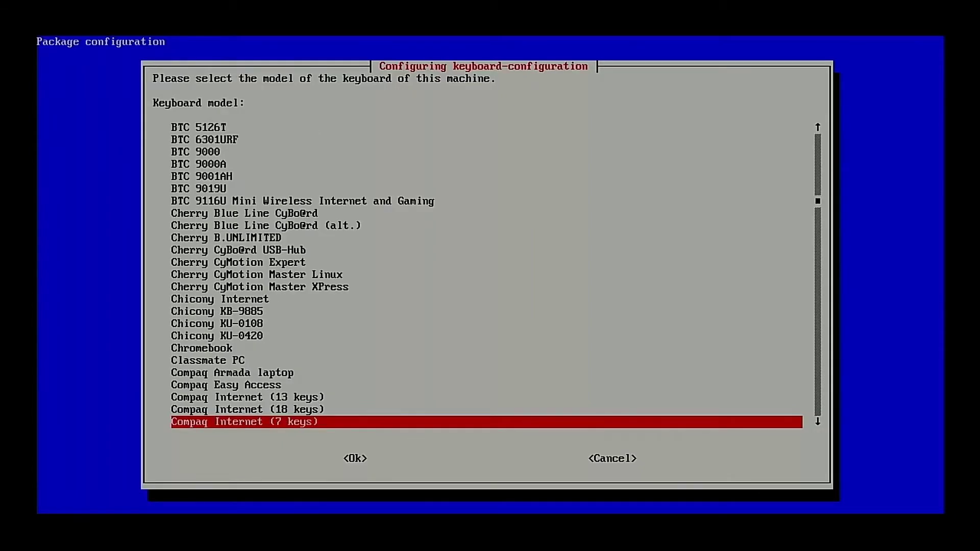
key("Page_Up")
key("Up")
key("Up")
key("Up")
key("Up")
key("Up")
key("Up")
key("Up")
key("Up")
key("Up")
key("Up")
key("Up")
key("Up")
key("Up")
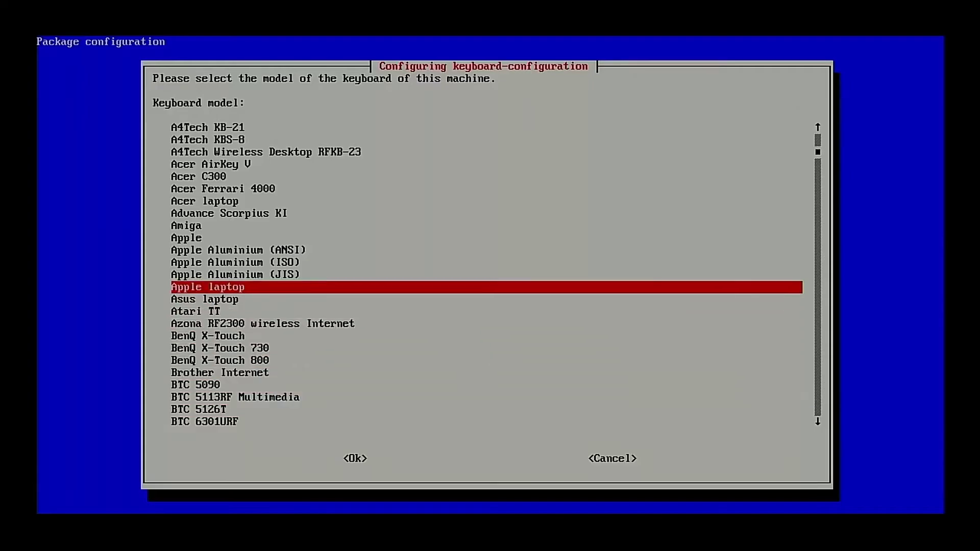
key("Up")
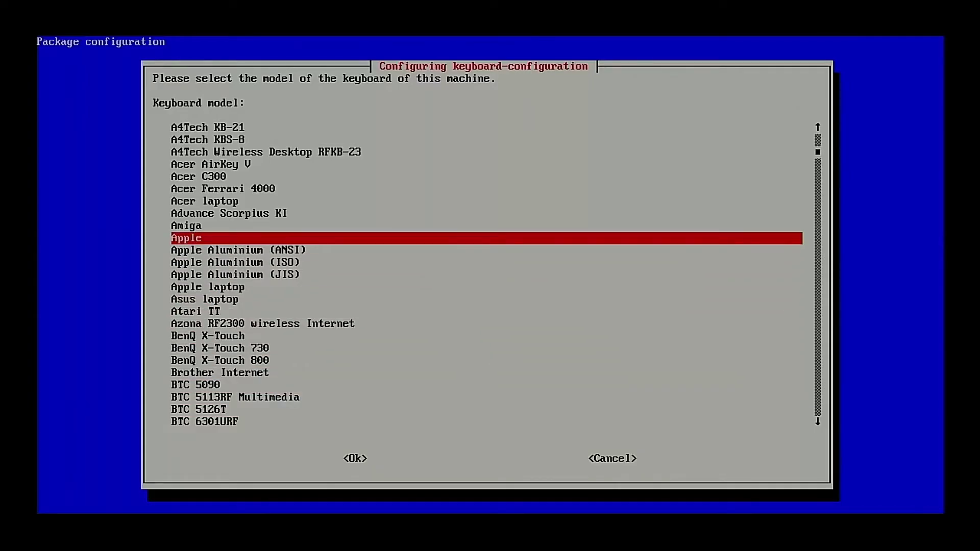
key("Return")
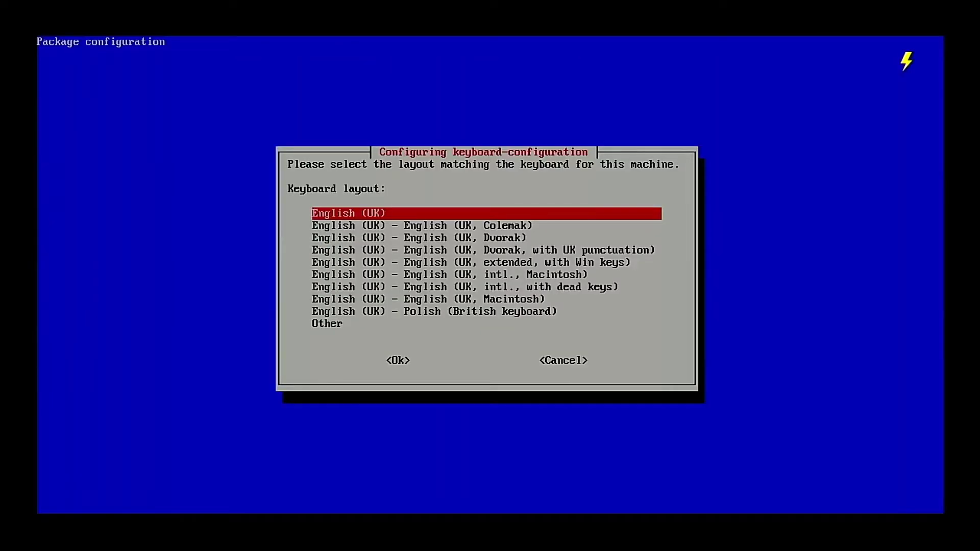
Pick English (US) country and layout, keeping default AltGr and no compose key.
key("Down")
key("Down")
key("Down")
key("Down")
key("Down")
key("Down")
key("Down")
key("Down")
key("Down")
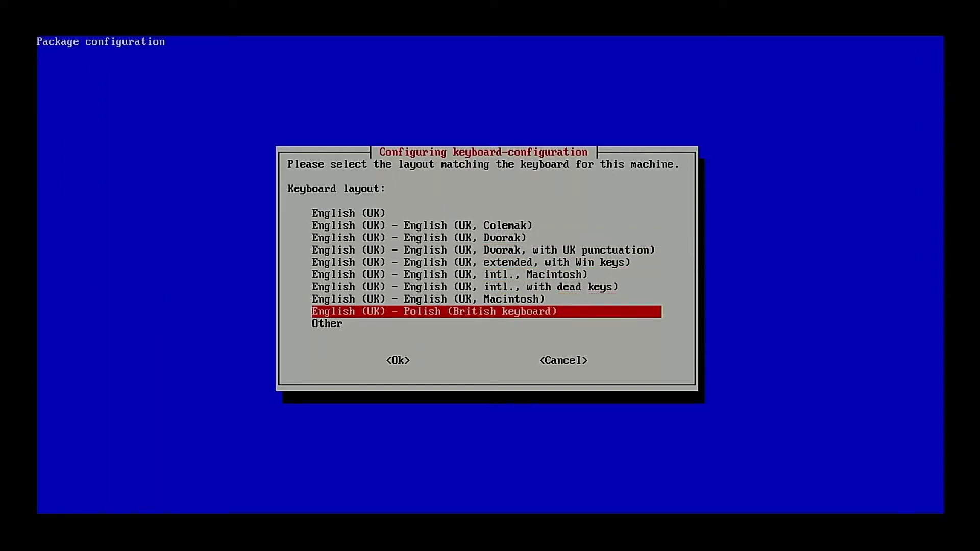
key("Return")
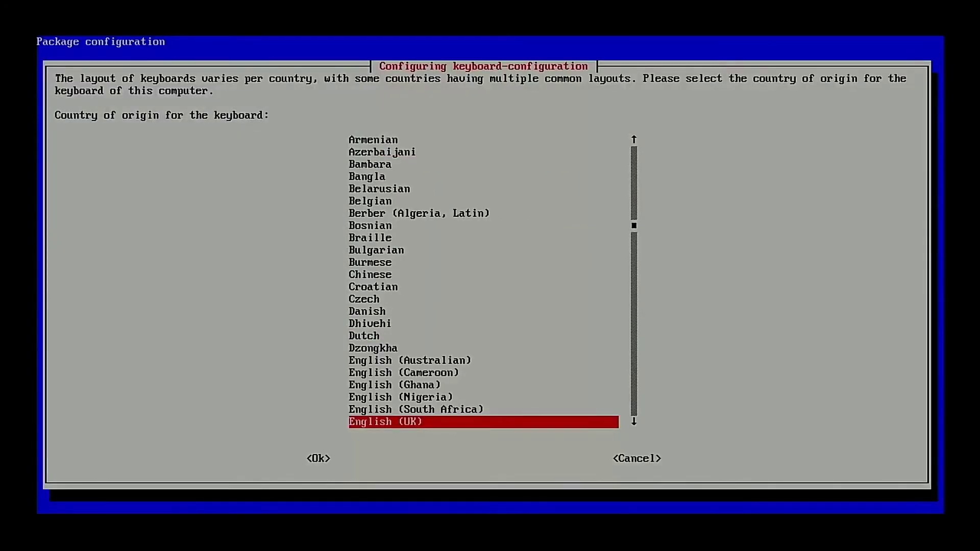
key("Down")
key("Down")
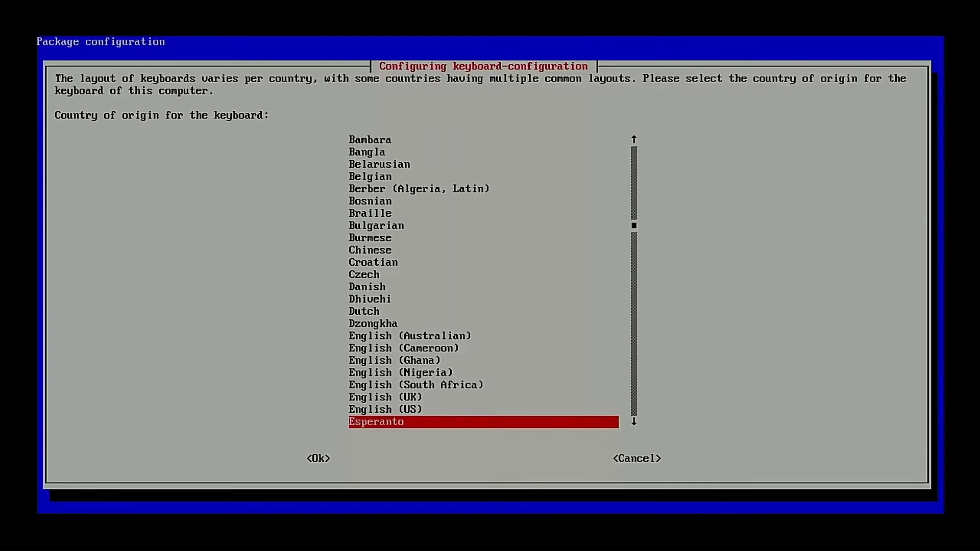
key("Up")
key("Return")
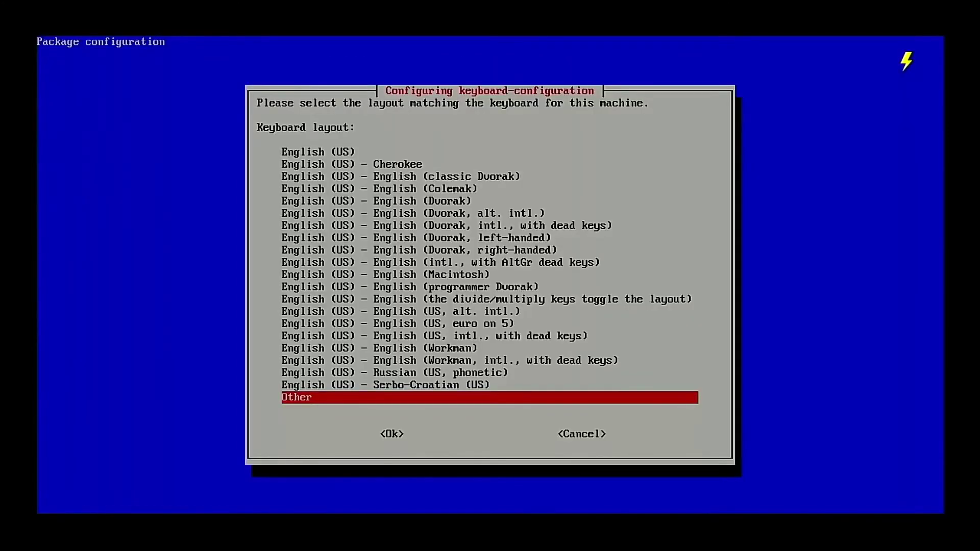
key("Up")
key("Up")
key("Up")
key("Up")
key("Up")
key("Up")
key("Up")
key("Up")
key("Up")
key("Up")
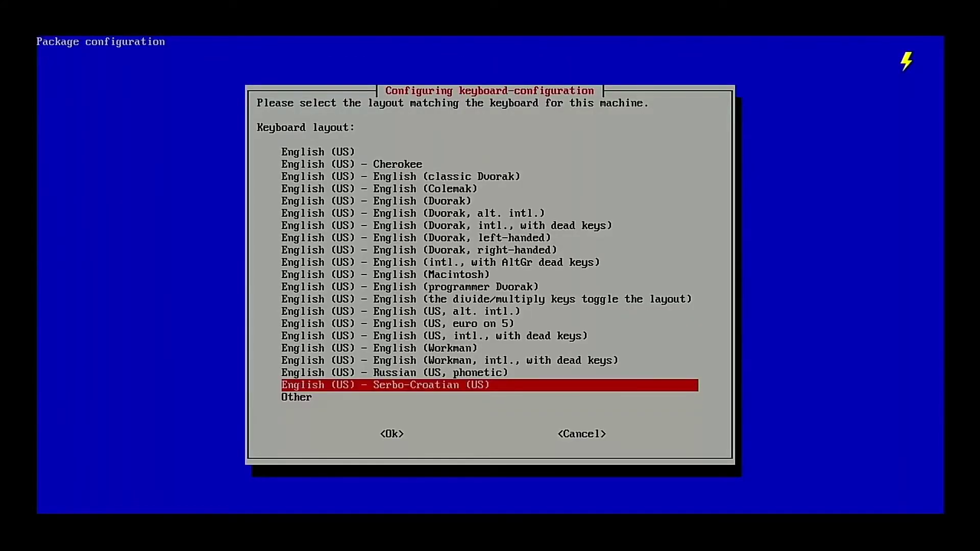
key("Return")
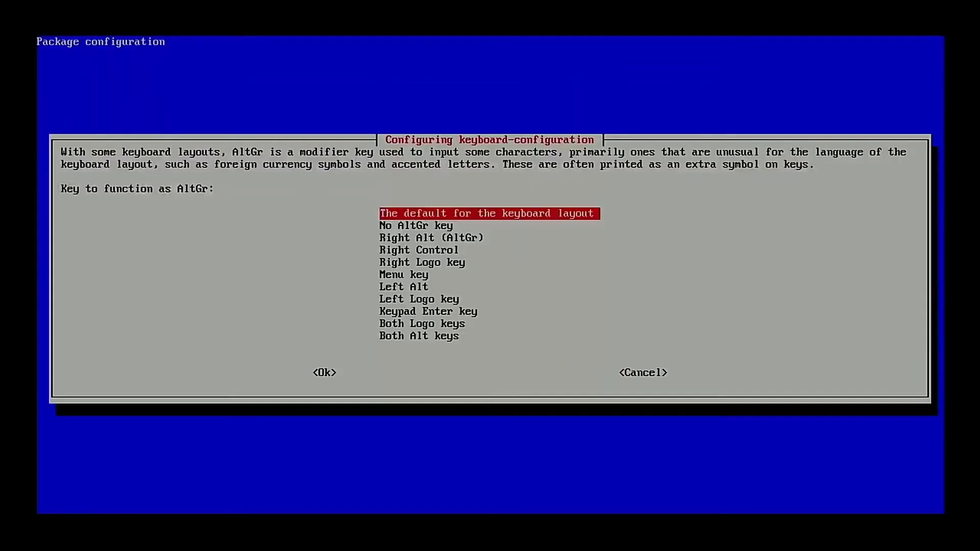
key("Return")
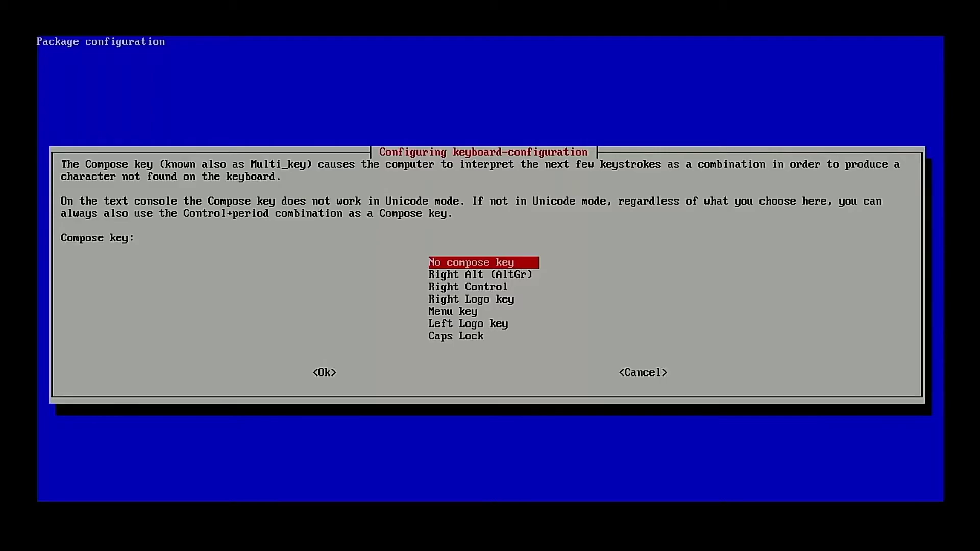
key("Return")
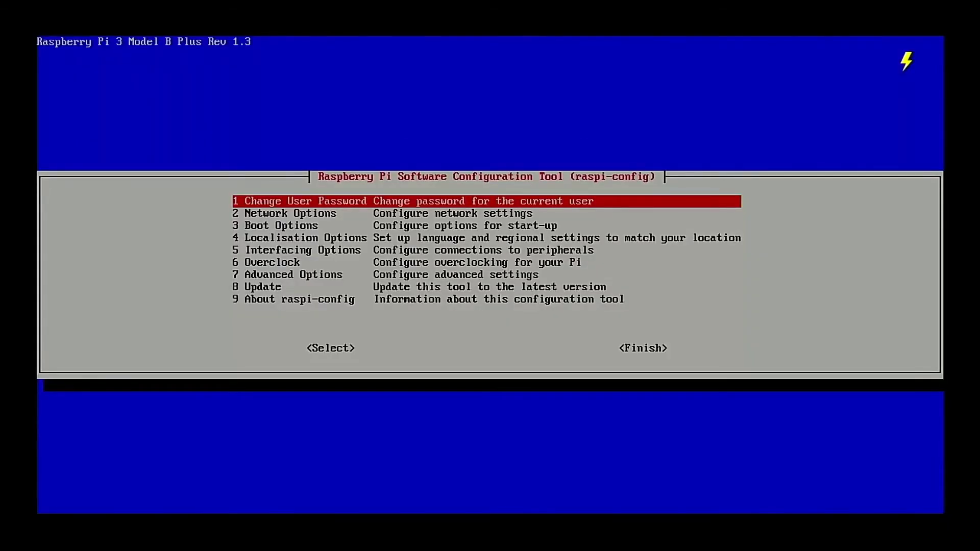
Change the timezone in Localisation Options to America / New York.
key("Down")
key("Down")
key("Down")
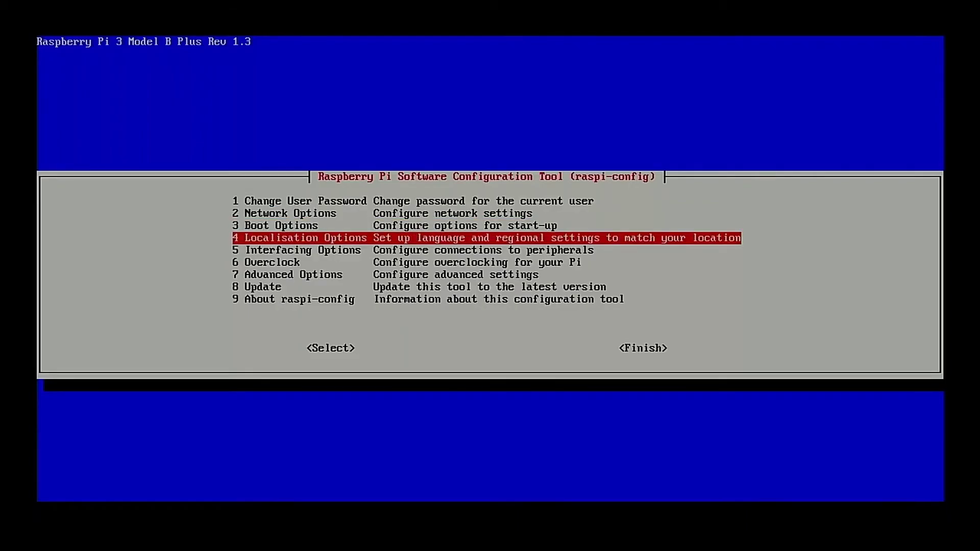
key("Return")
key("Down")
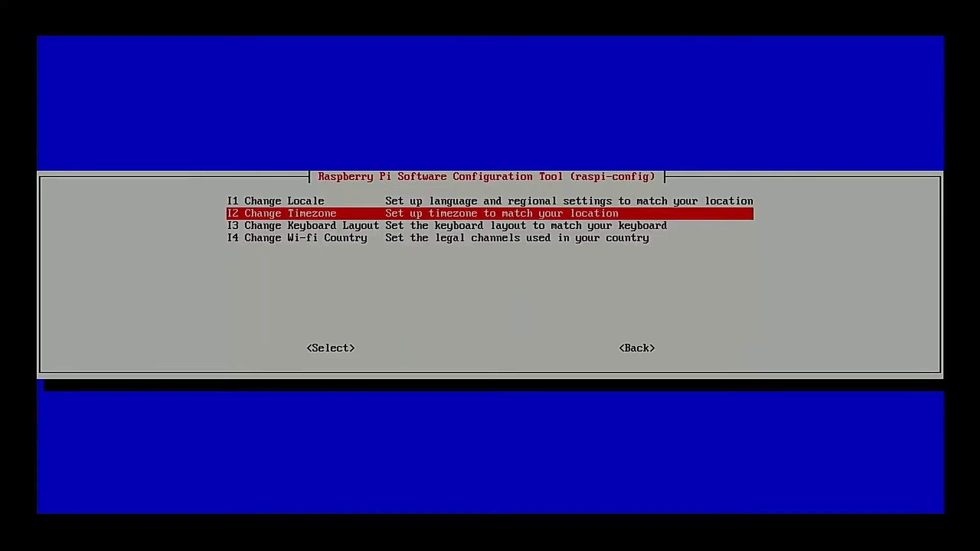
key("Return")
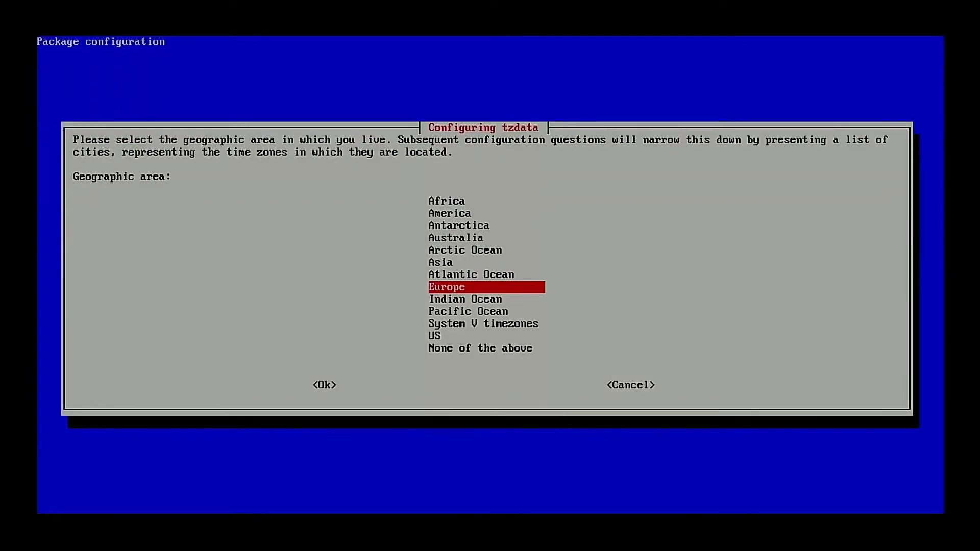
key("Up")
key("Up")
key("Up")
key("Up")
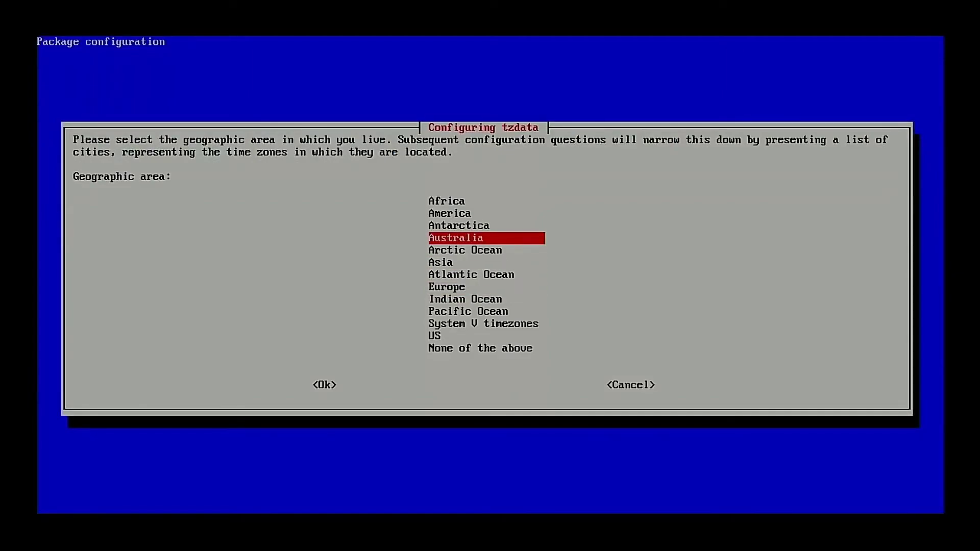
key("Up")
key("Up")
key("Return")
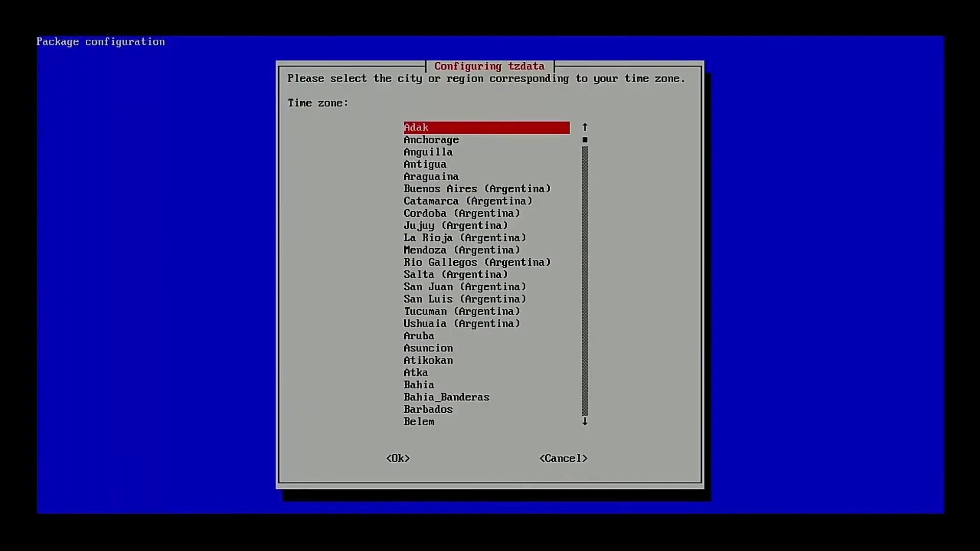
key("Page_Down")
key("Page_Down")
key("Page_Down")
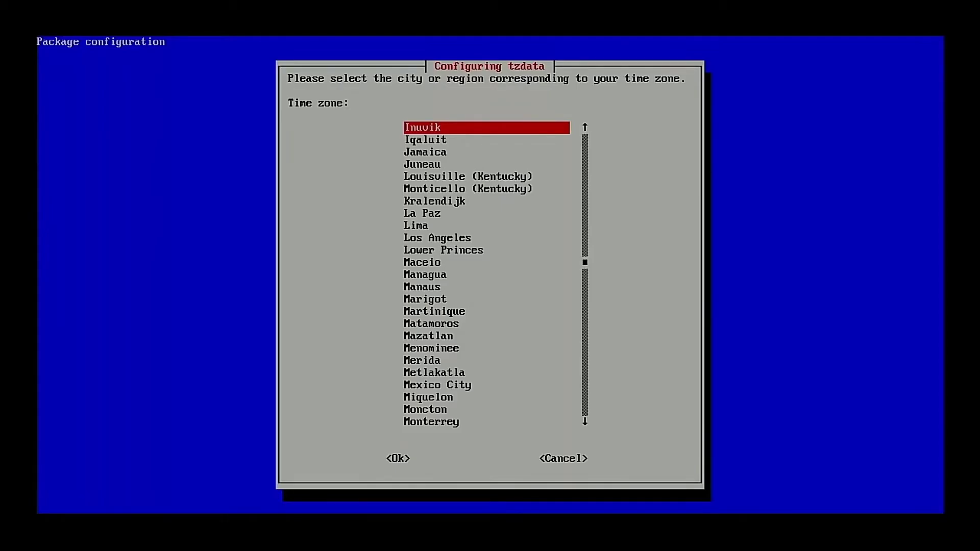
key("Page_Down")
key("Down")
key("Down")
key("Down")
key("Down")
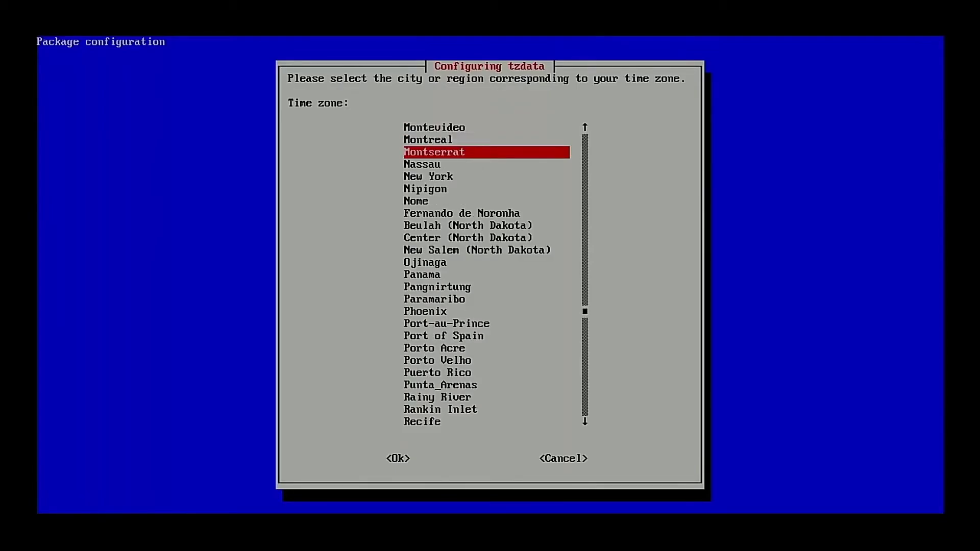
key("Return")
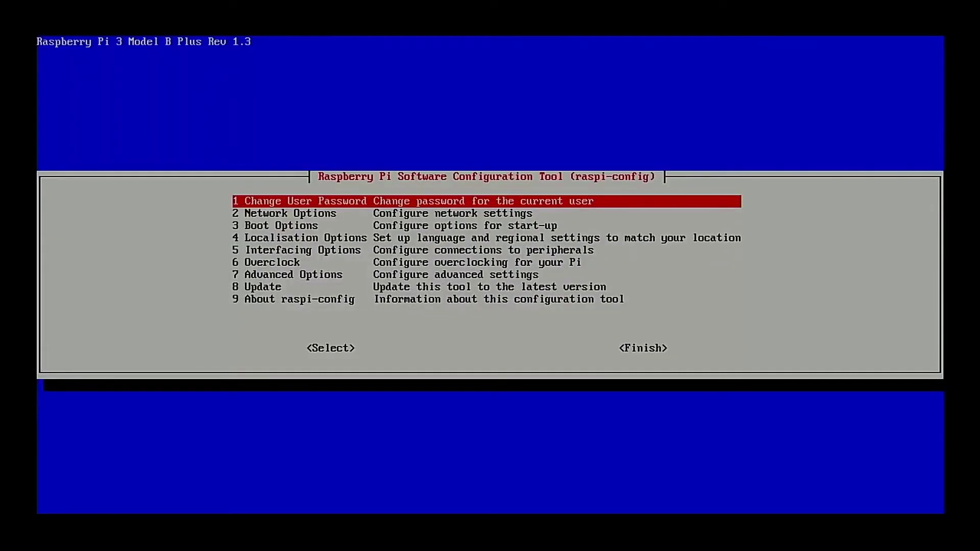
Exit raspi-config via Finish, returning to the shell prompt.
key("Down")
key("Down")
key("Down")
key("Down")
key("Down")
key("Down")
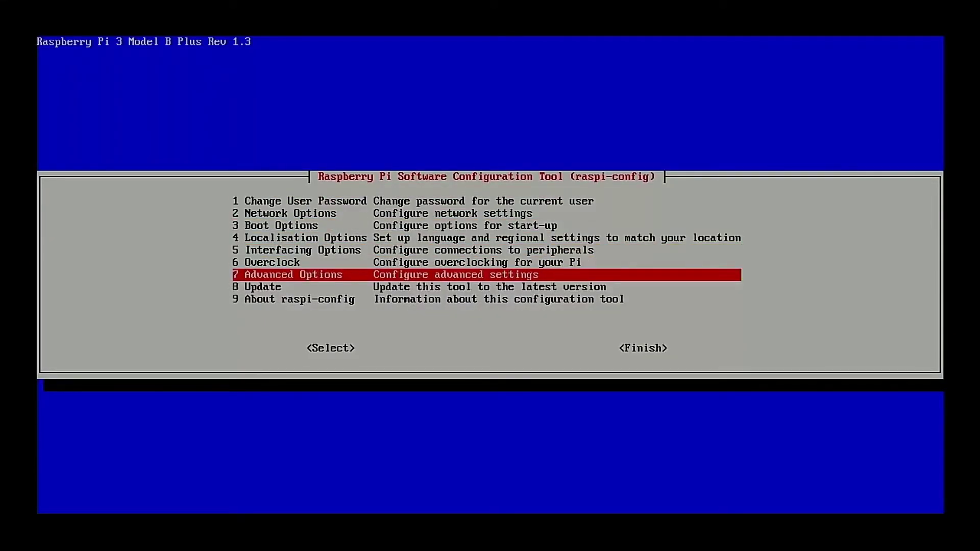
key("Tab")
key("Tab")
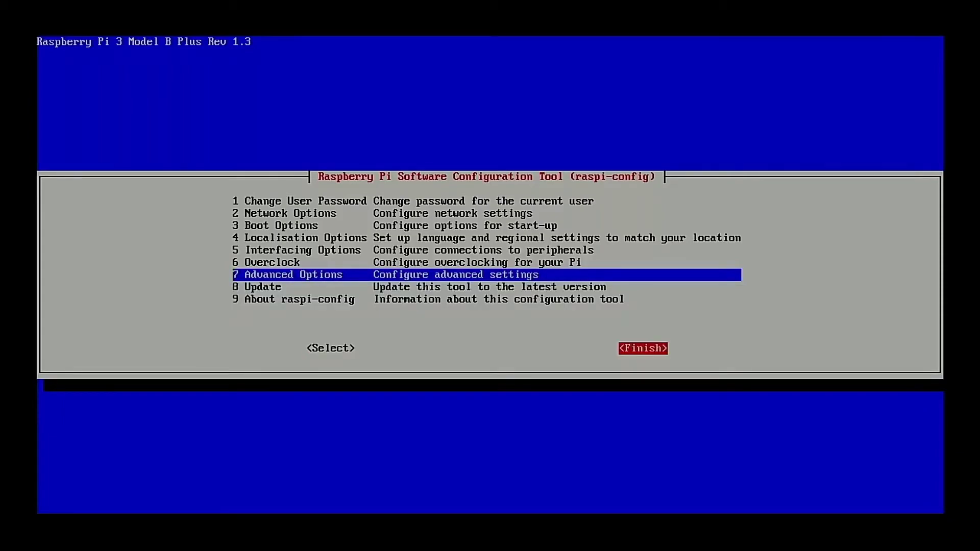
key("Return")
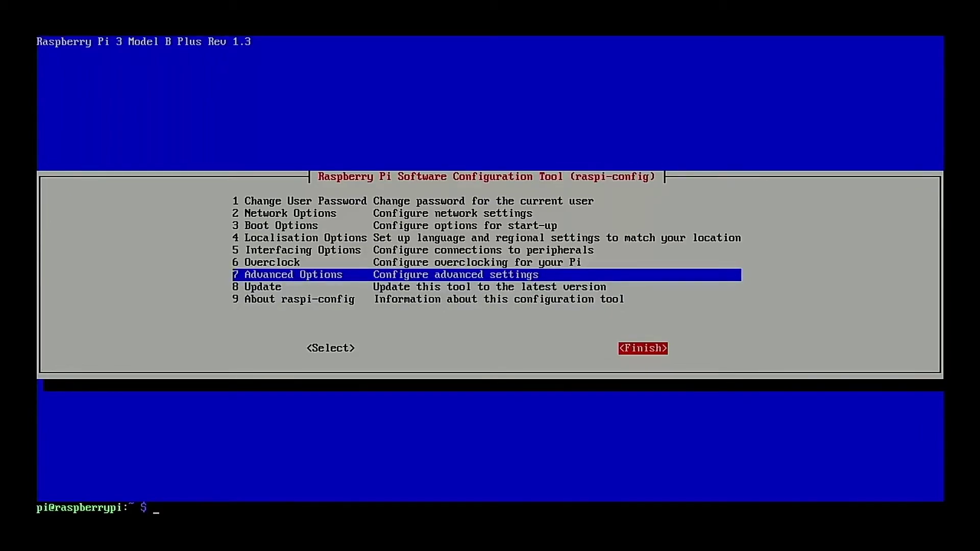
Run sudo systemctl enable ssh so the ssh service starts at boot.
type("sudo systemctl ena")
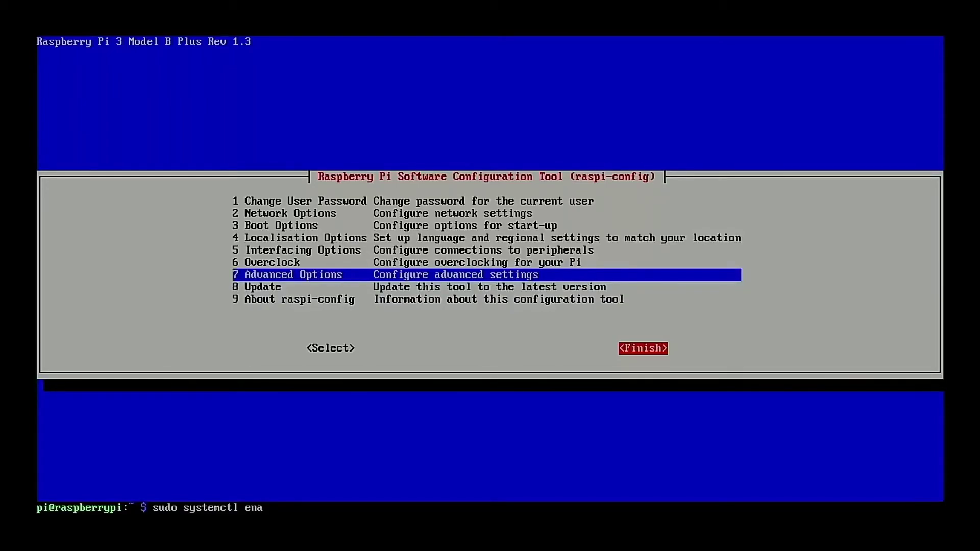
type("ble ssh")
key("Return")
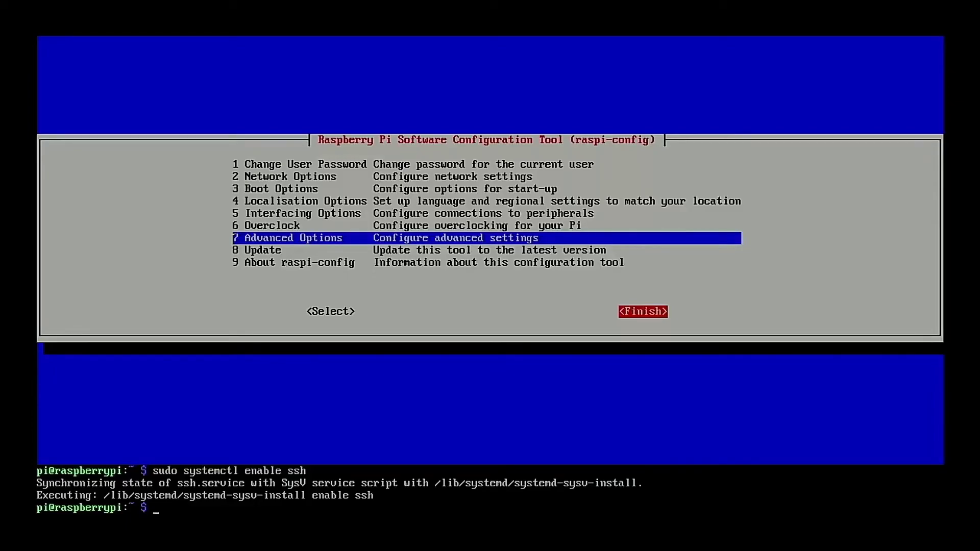
Run sudo systemctl status sshd to confirm ssh is active (running) on port 22.
type("sudo systemctl stat")
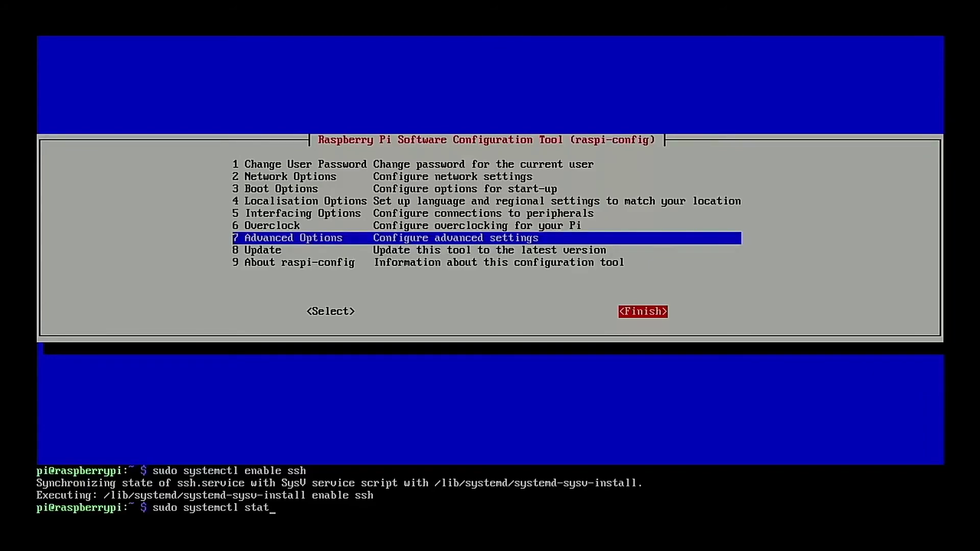
type("us sshd")
key("Return")
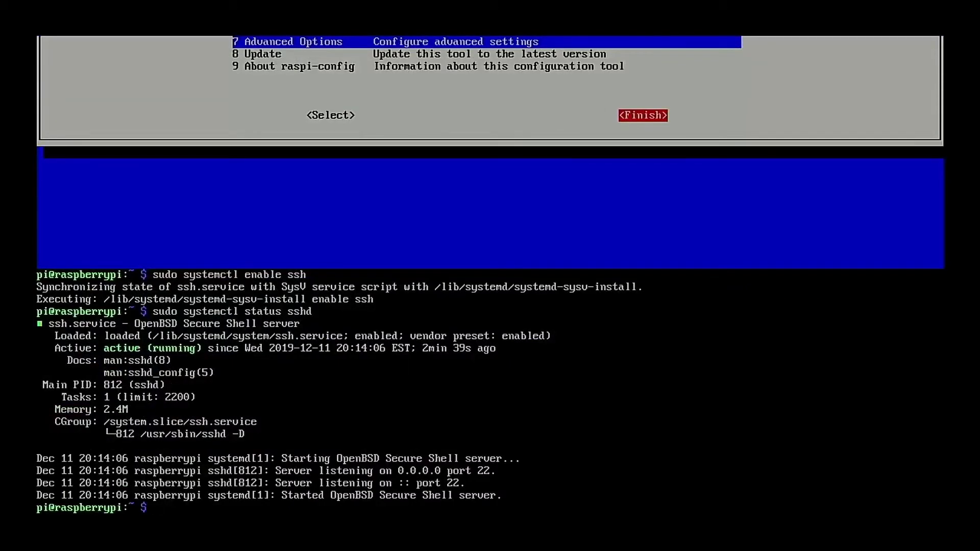